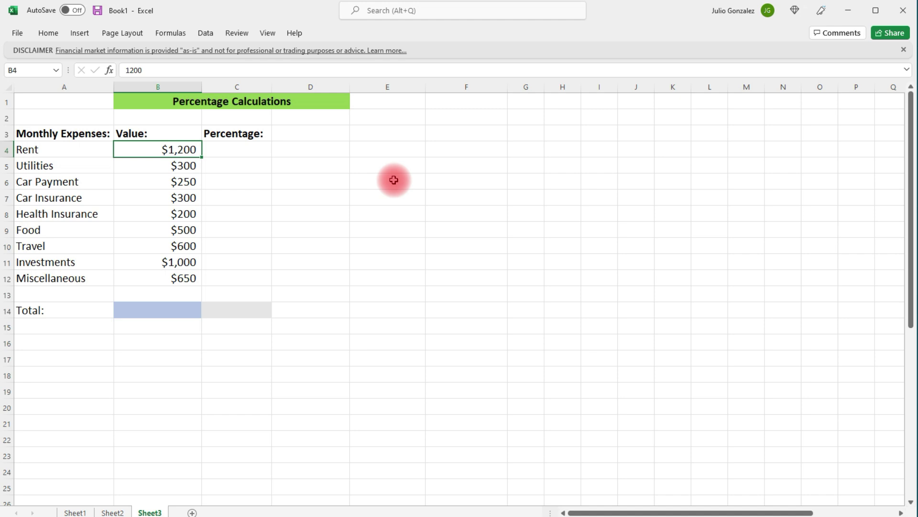
- Review the expense entries from Rent through Miscellaneous, including $500 Food and $650 Miscellaneous
left_click(60, 154)
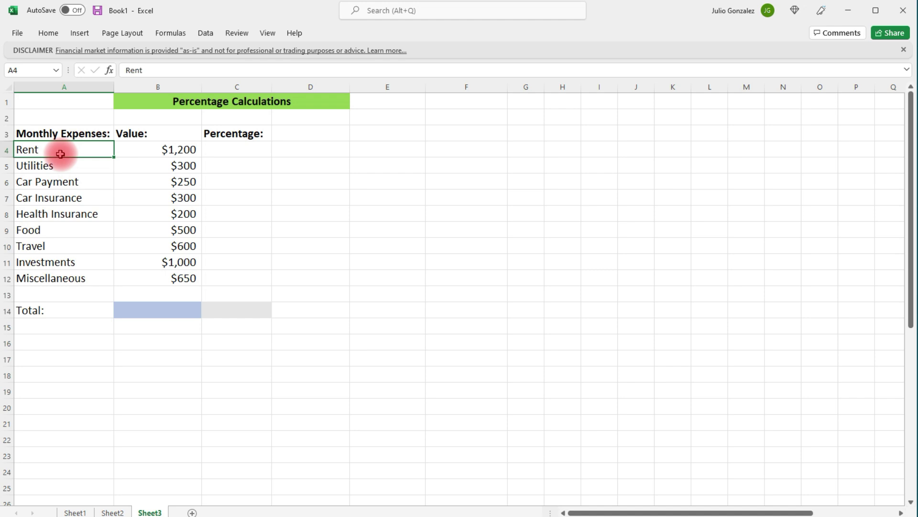
left_click(139, 149)
left_click(90, 166)
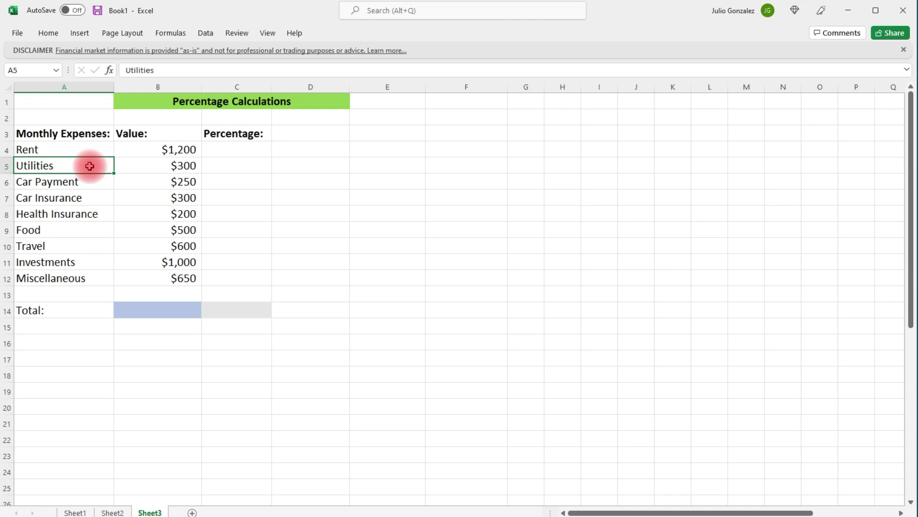
left_click(76, 183)
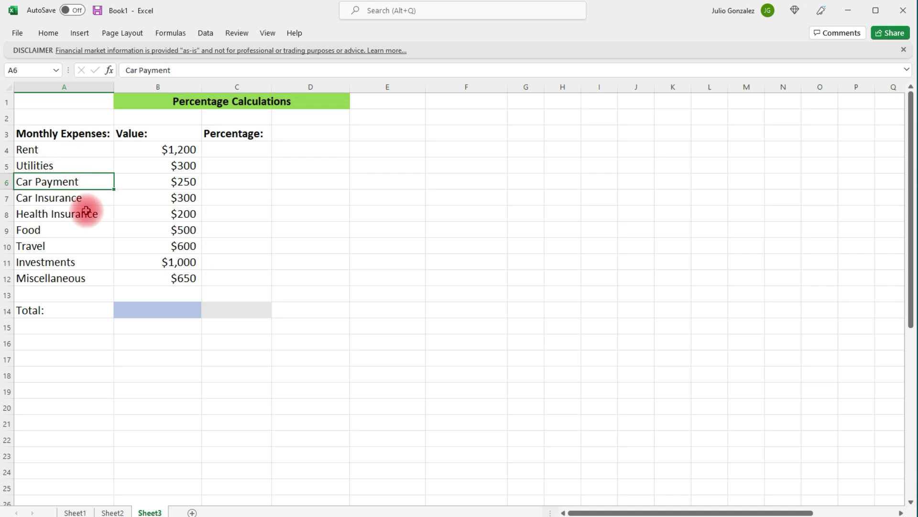
left_click(85, 204)
left_click(96, 214)
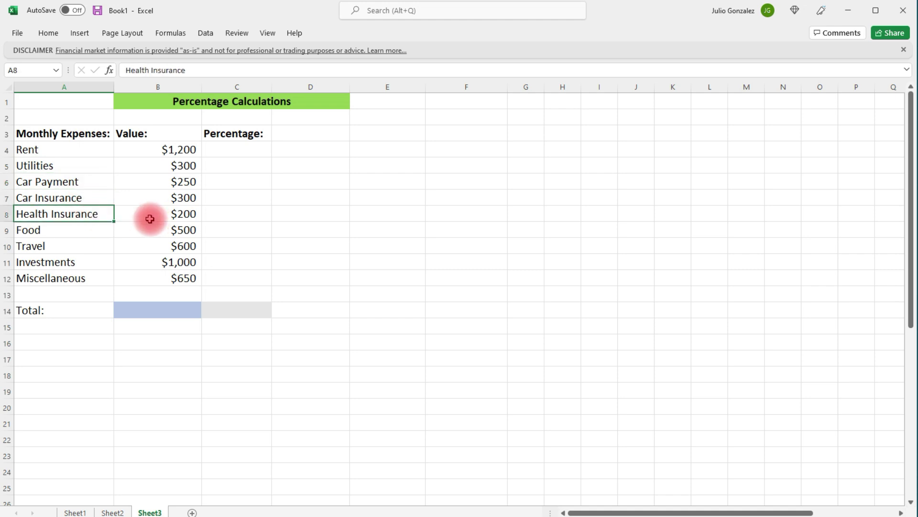
left_click(180, 235)
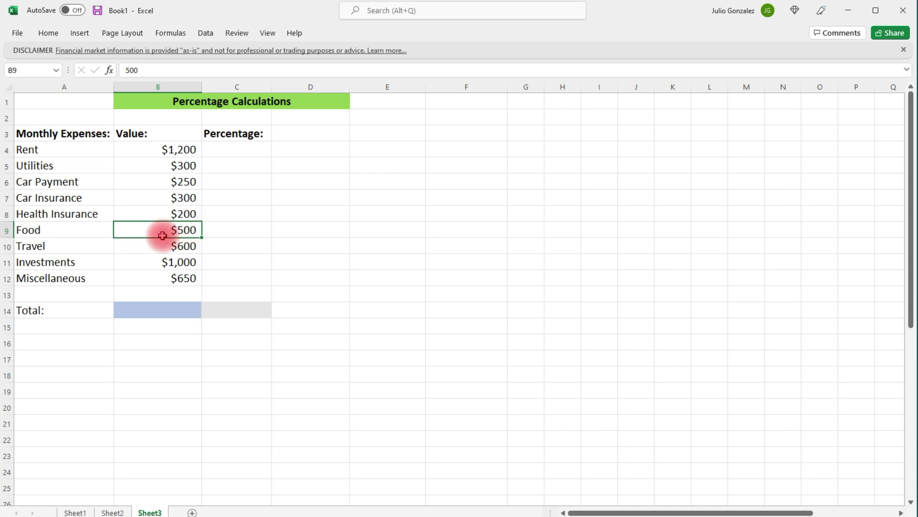
left_click(78, 249)
left_click(93, 266)
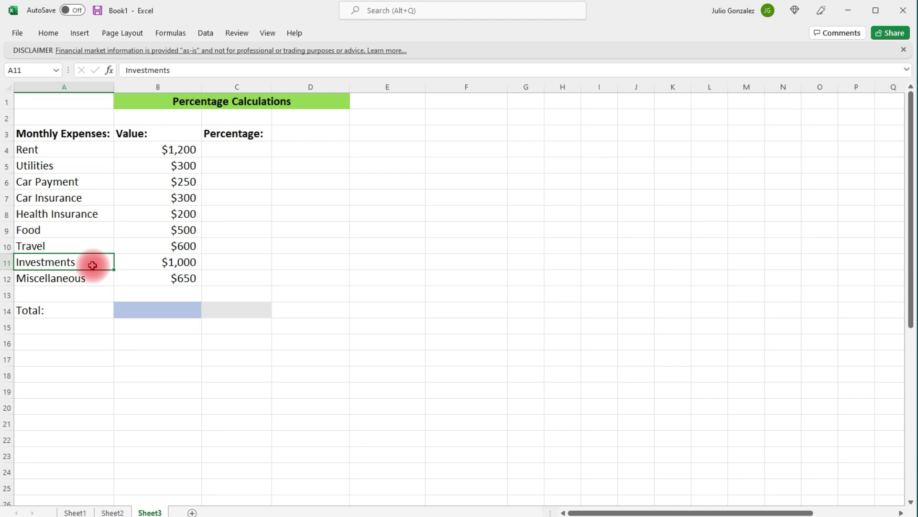
left_click(98, 283)
left_click(157, 282)
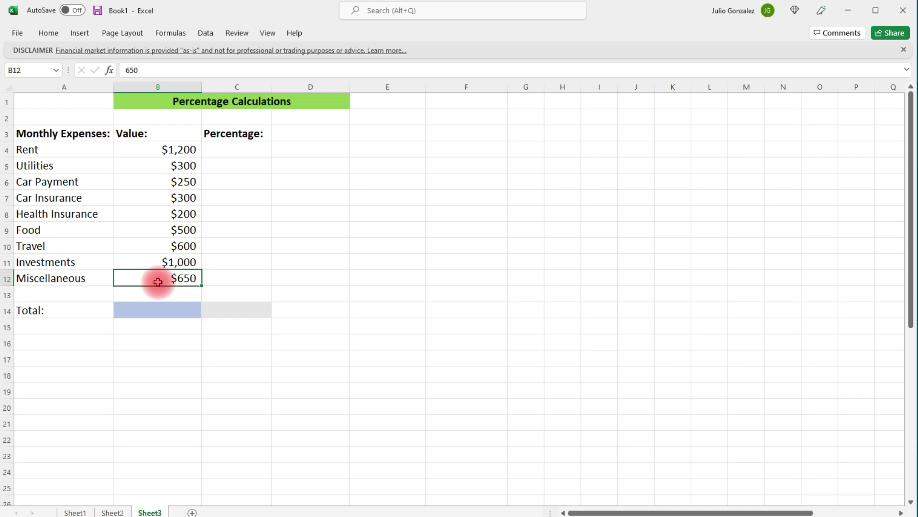
- Enter =SUM(B4:B12) in B14 to total the monthly expenses at $5,000
left_click(183, 308)
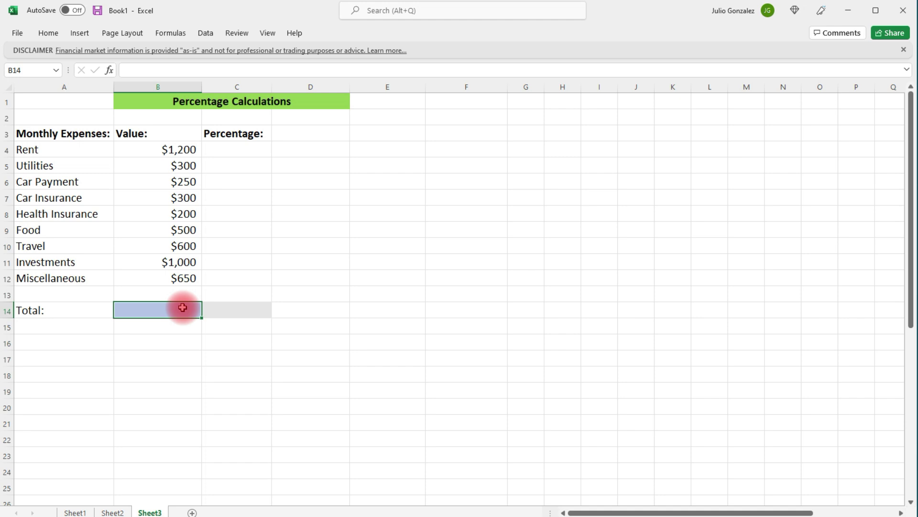
type("=sum")
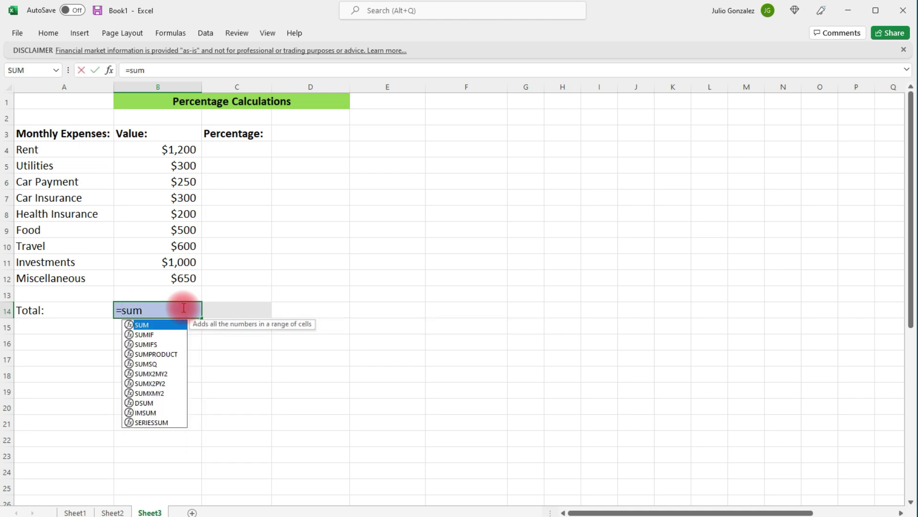
type("(")
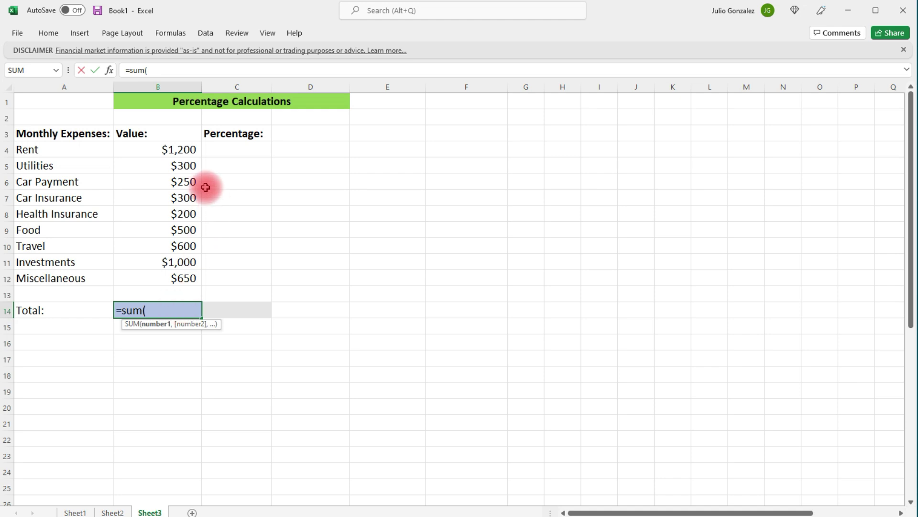
left_click_drag(176, 149, 186, 278)
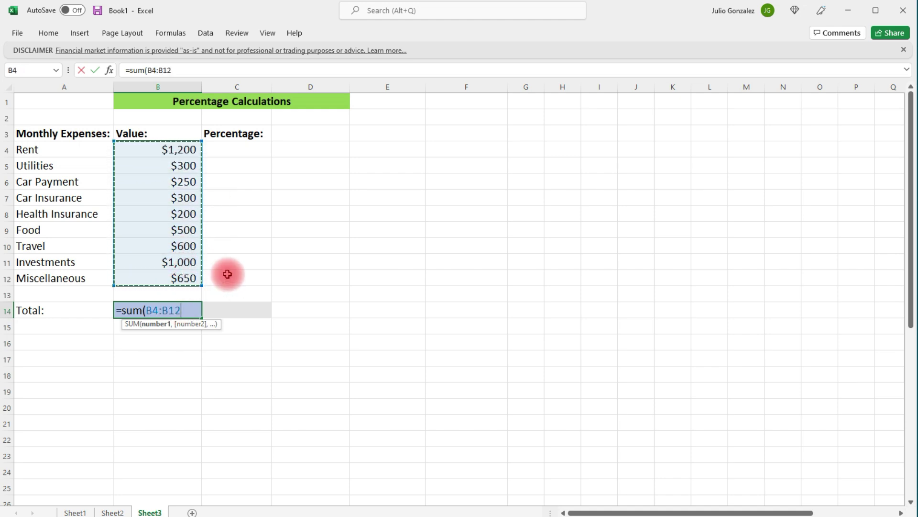
key("Return")
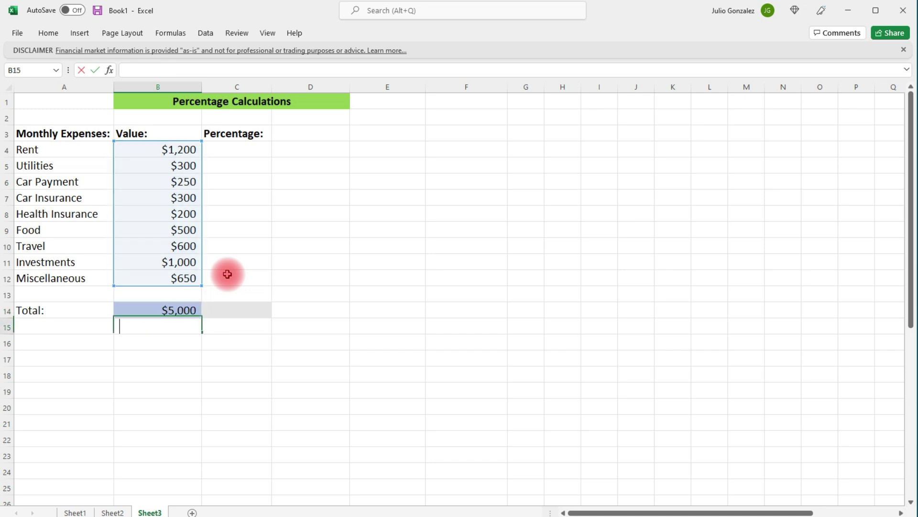
type("]")
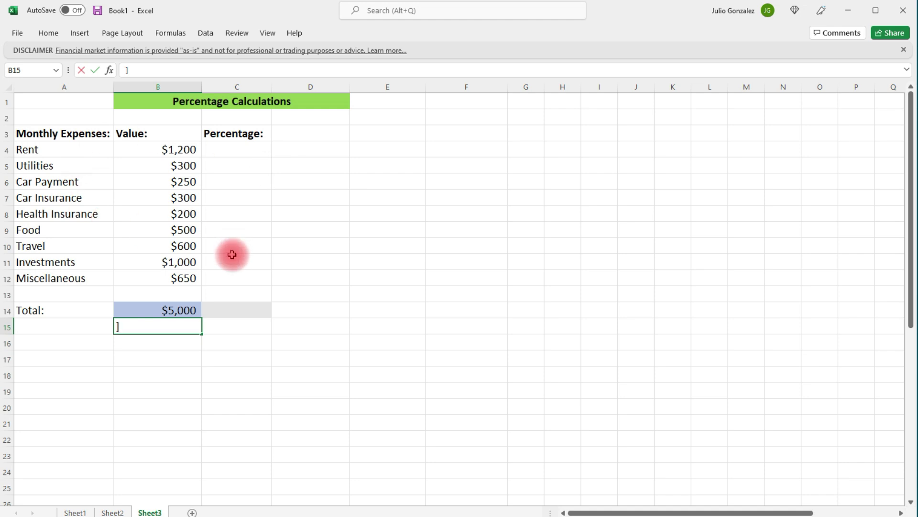
left_click(239, 153)
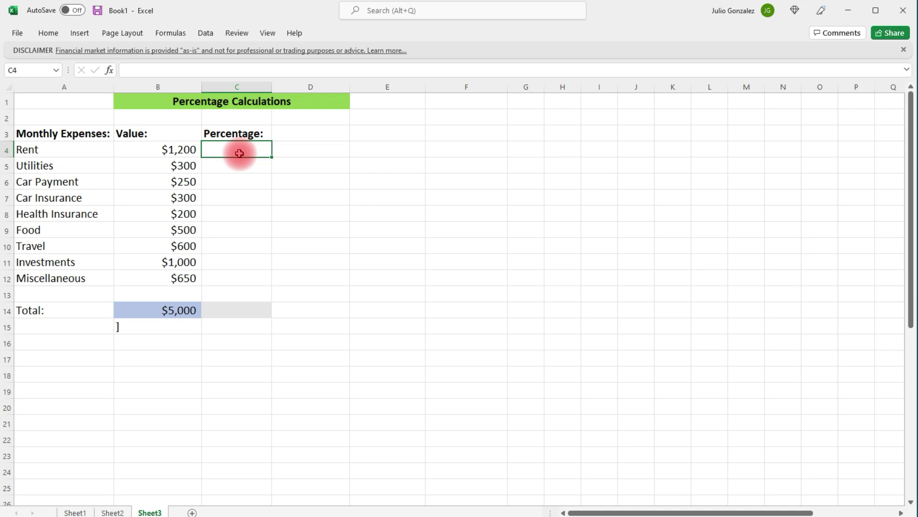
- Enter =B4/B14 in C4 so Rent's share shows as 0.24
left_click(184, 150)
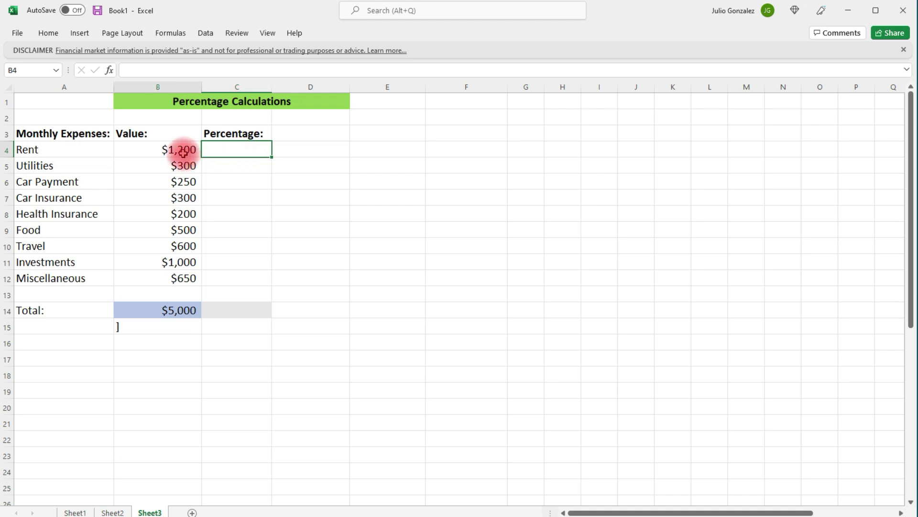
left_click(179, 311)
left_click(244, 149)
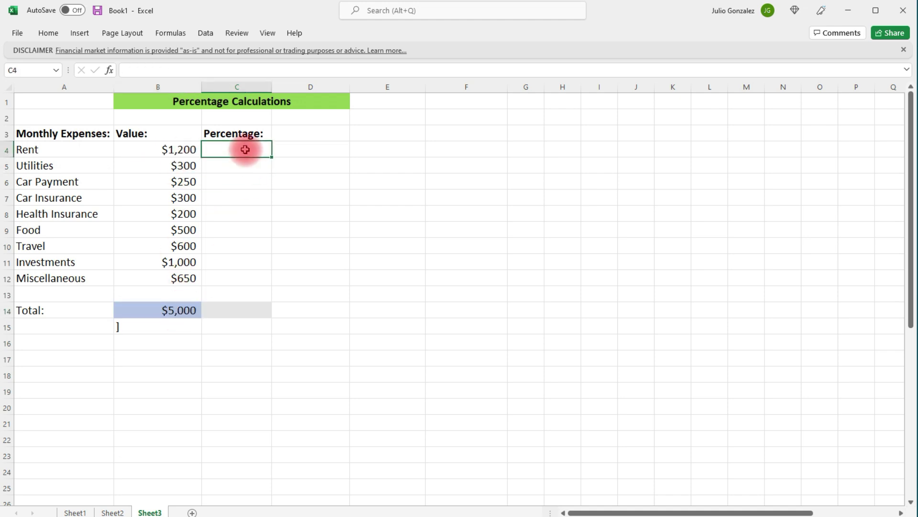
type("=B")
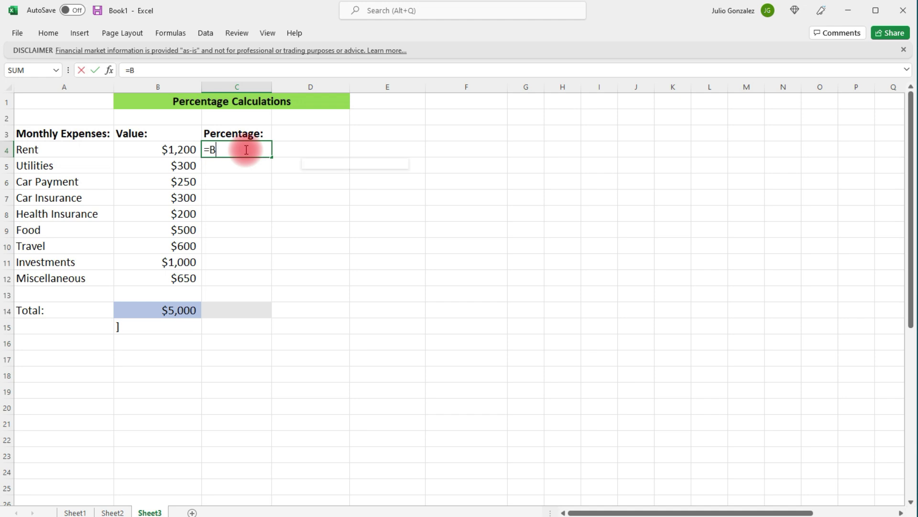
type("4")
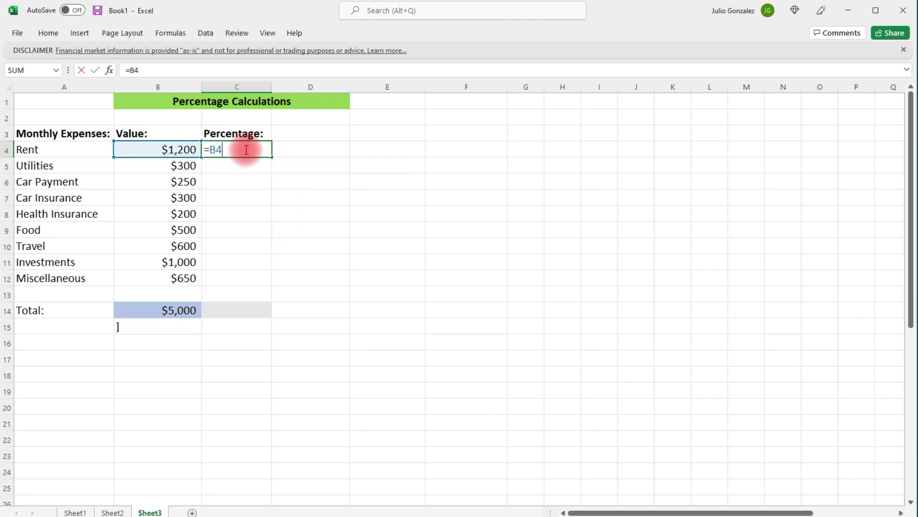
type("/B")
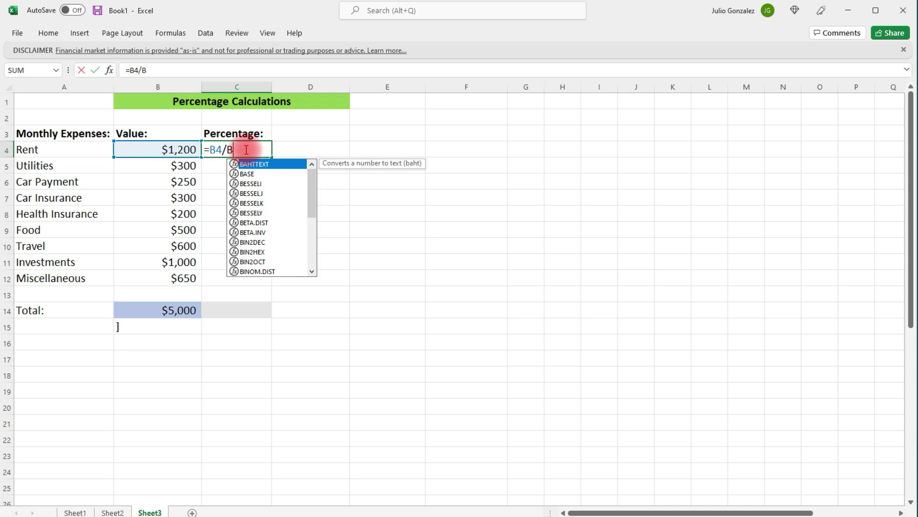
type("14")
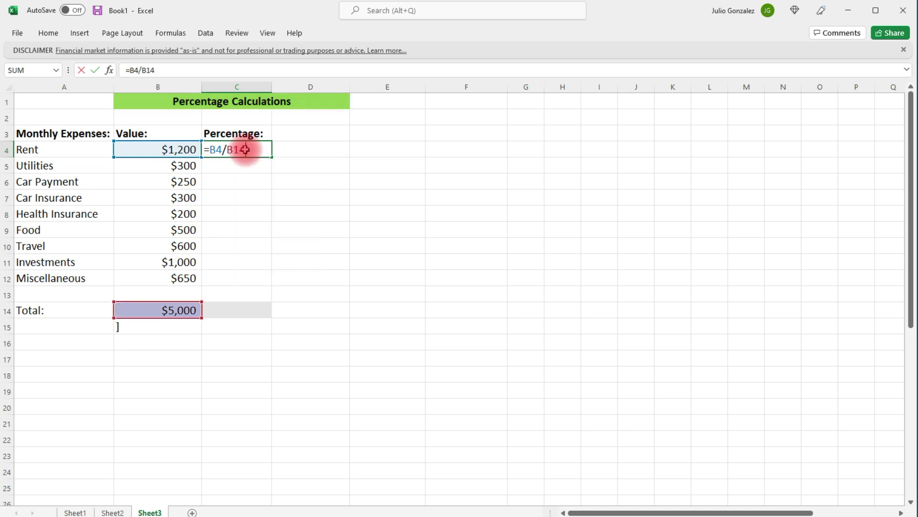
key("Return")
- Clear the stray ] character from B15 below the total
left_click(132, 330)
key("Escape")
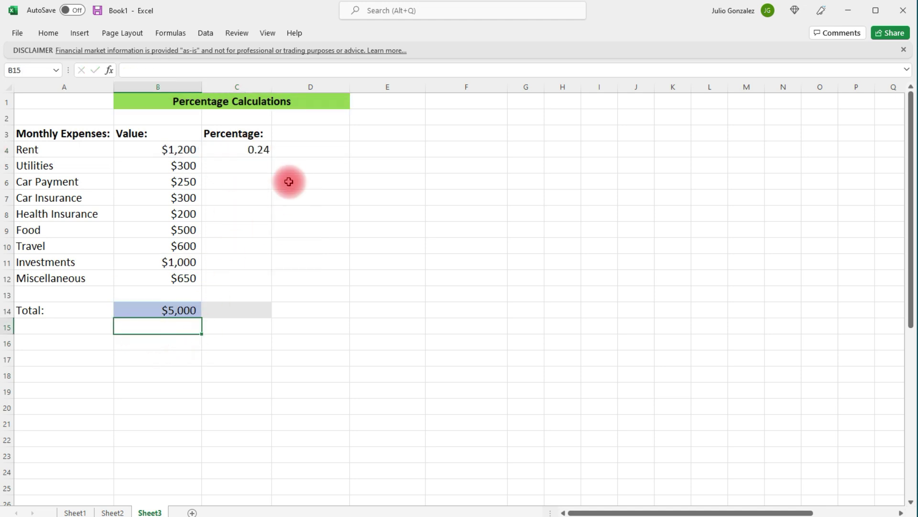
left_click(252, 149)
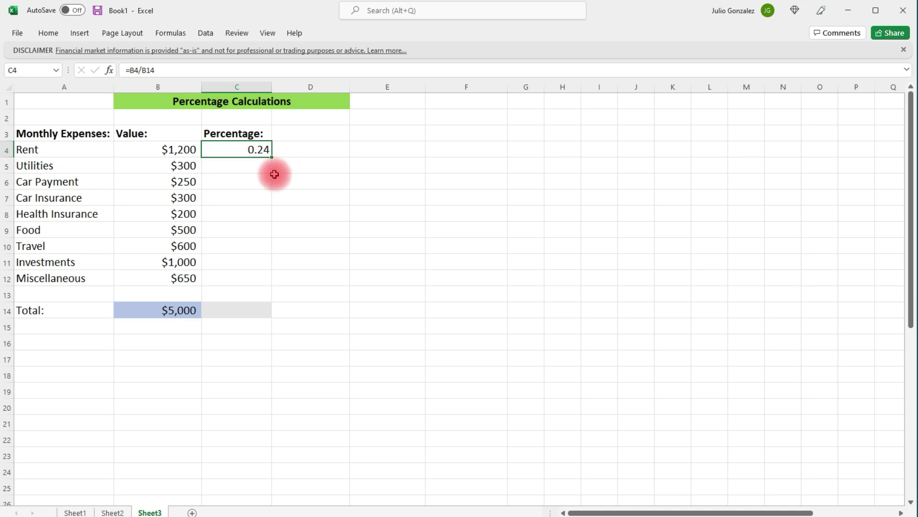
left_click(252, 165)
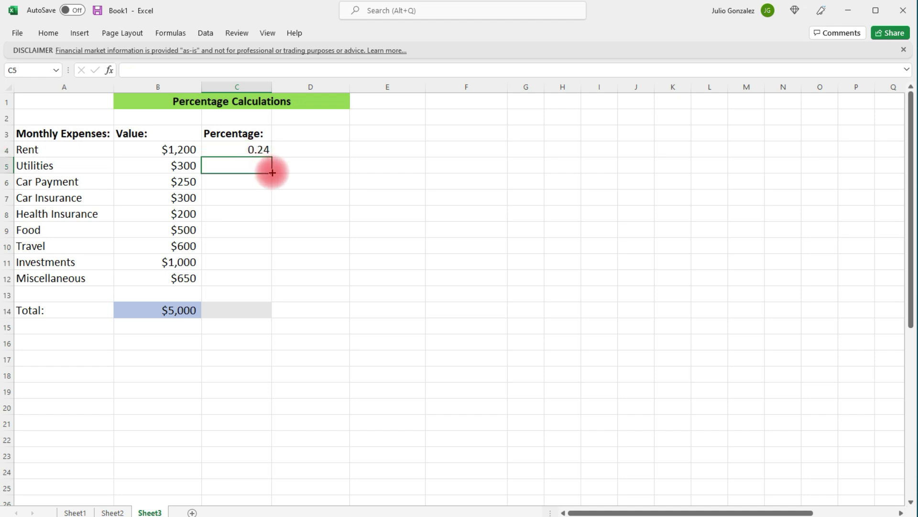
- Enter =B5/B14 through =B8/B14 in C5:C8, with Utilities showing 0.06
type("=B")
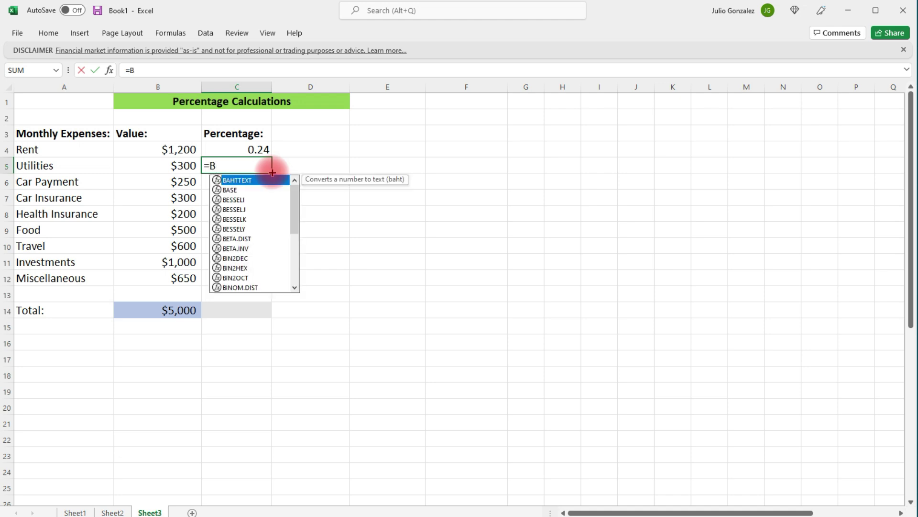
type("5")
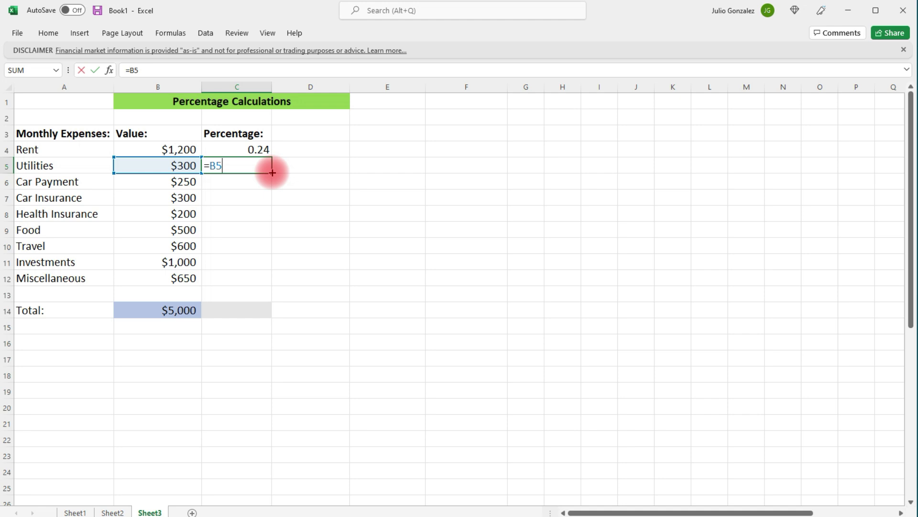
type("/B14")
key("Return")
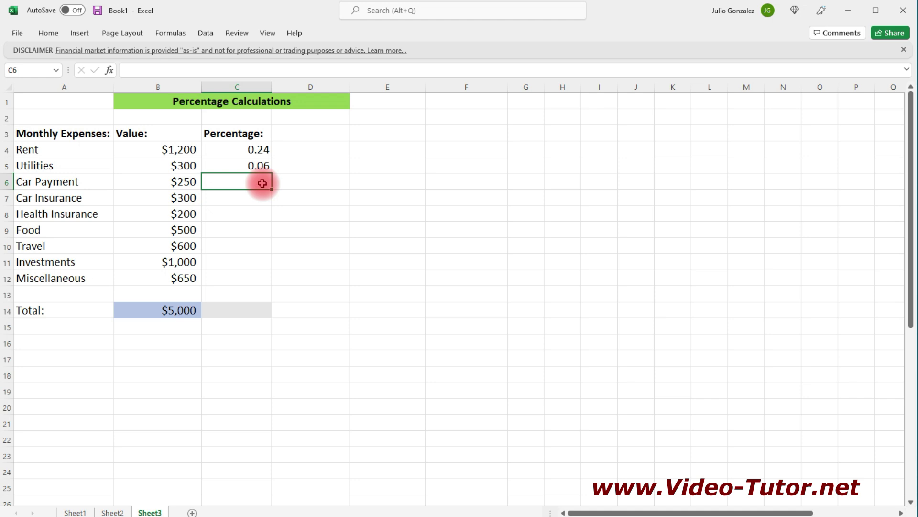
type("=B")
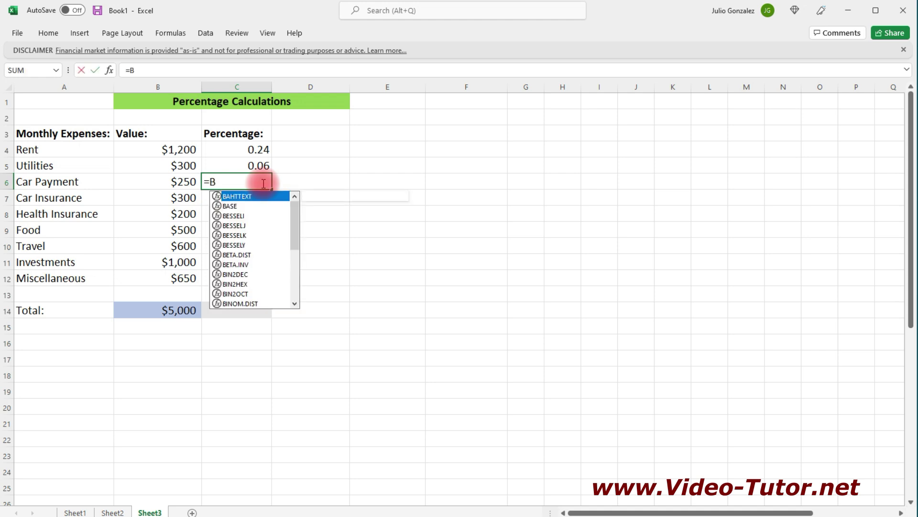
type("6/B14")
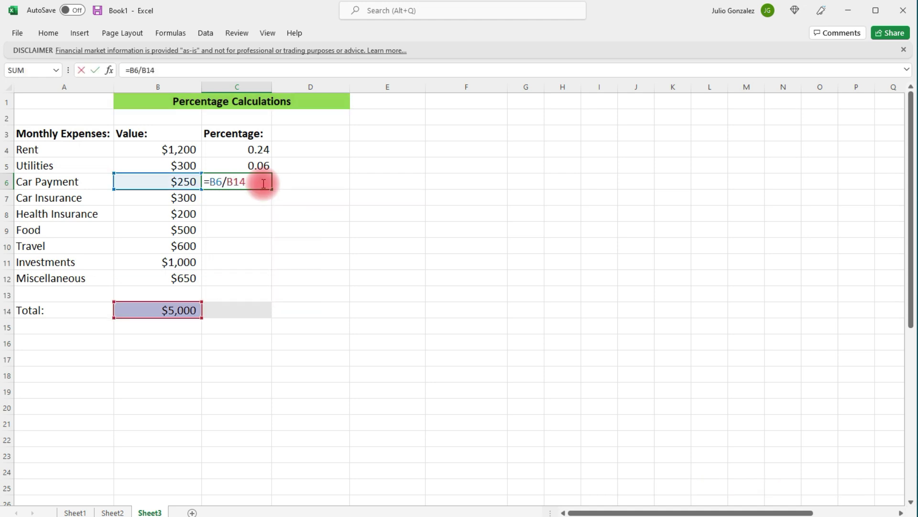
key("Return")
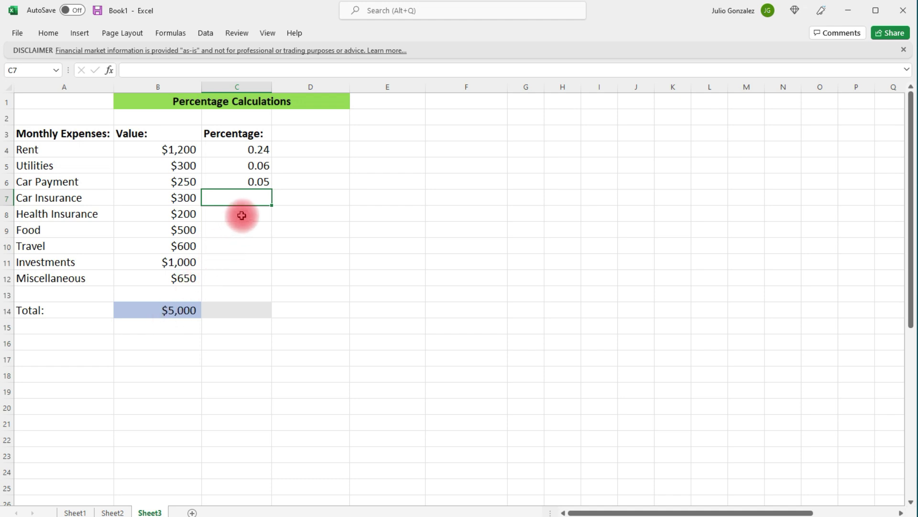
type("=")
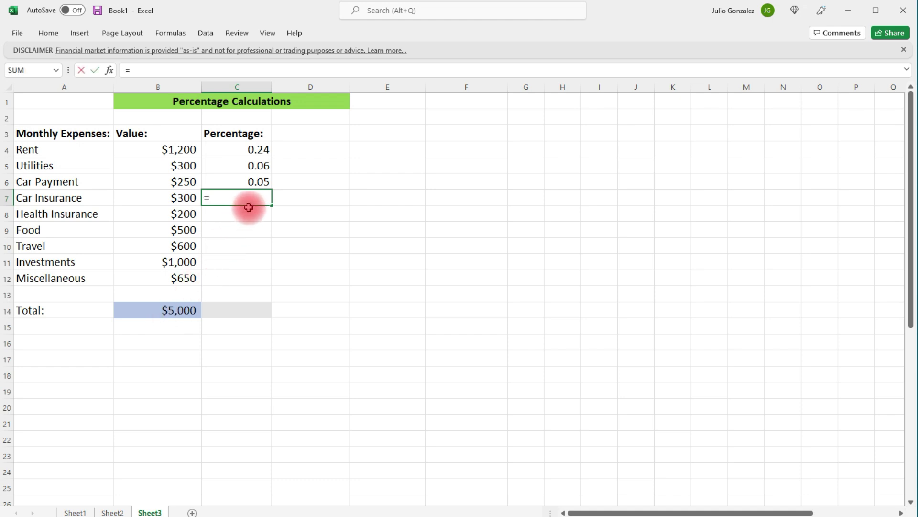
type("B7/B14")
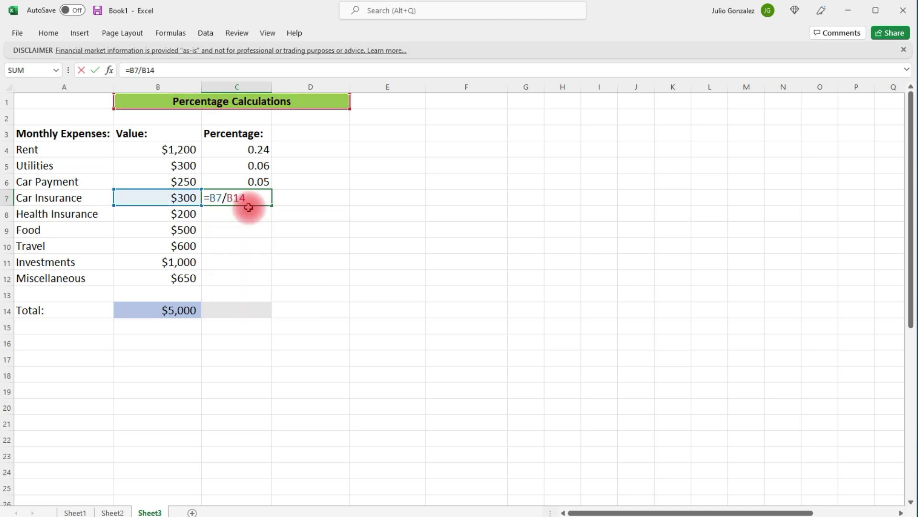
key("Return")
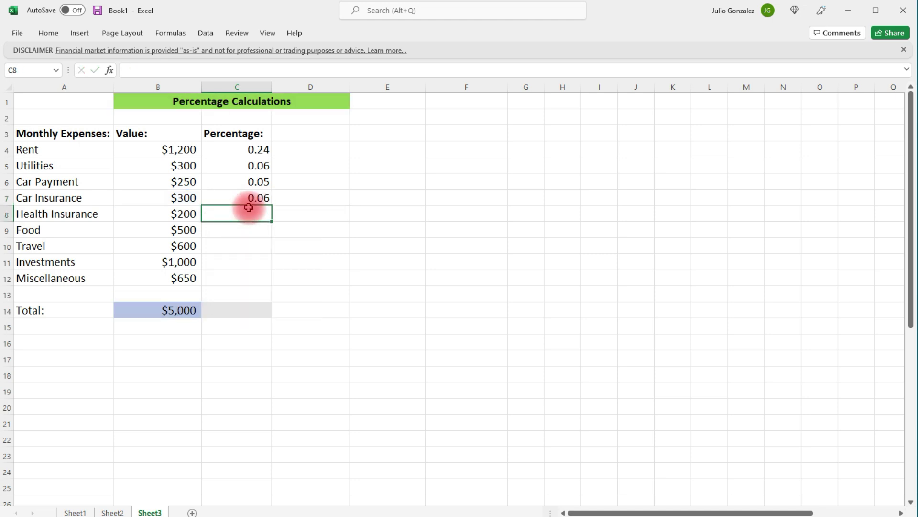
type("=B")
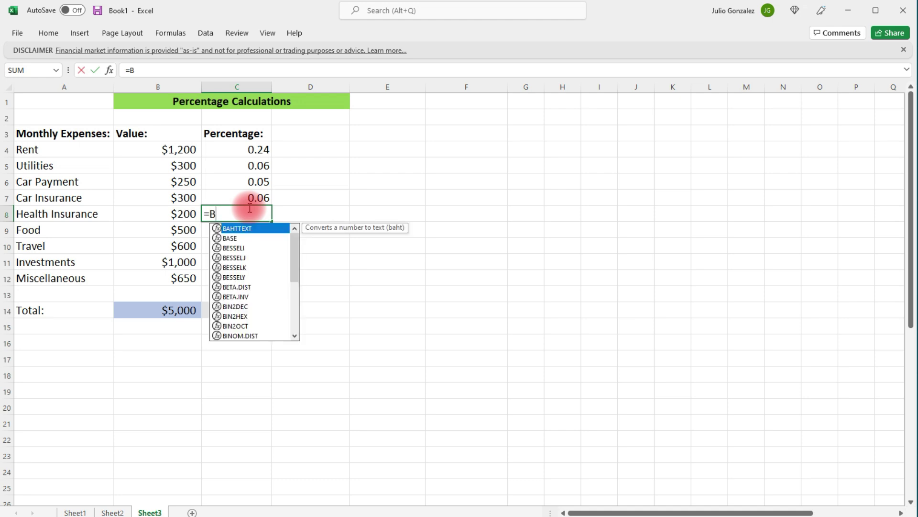
type("8/B14")
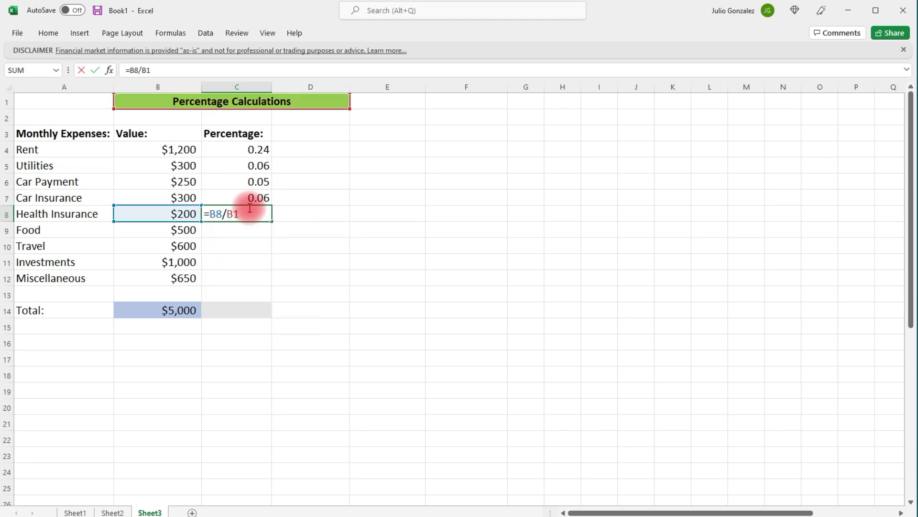
key("Return")
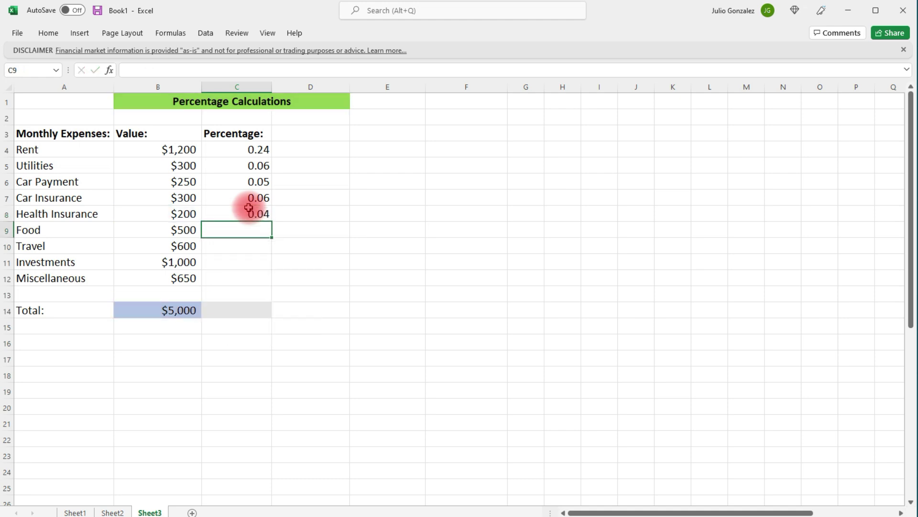
- Enter =B9/B14 through =B12/B14 in C9:C12, with Miscellaneous showing 0.13
type("=B9/B14")
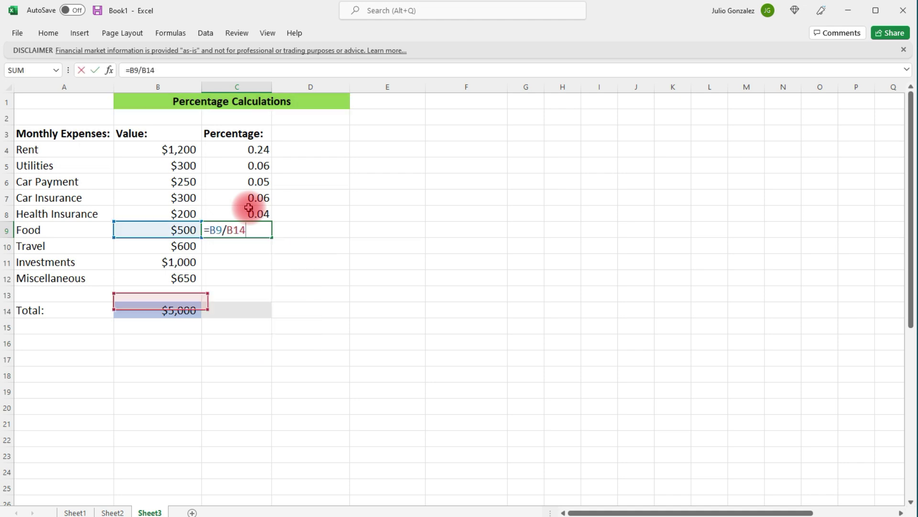
key("Return")
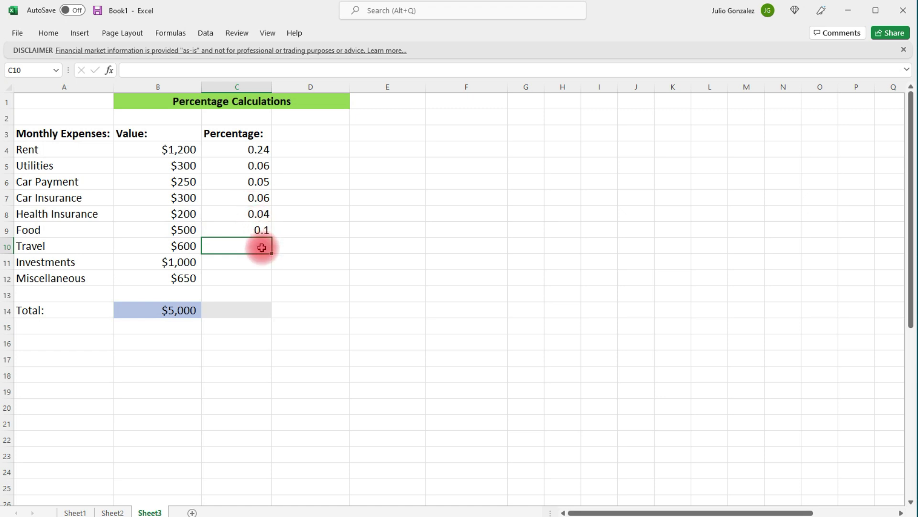
type("=B10/B14")
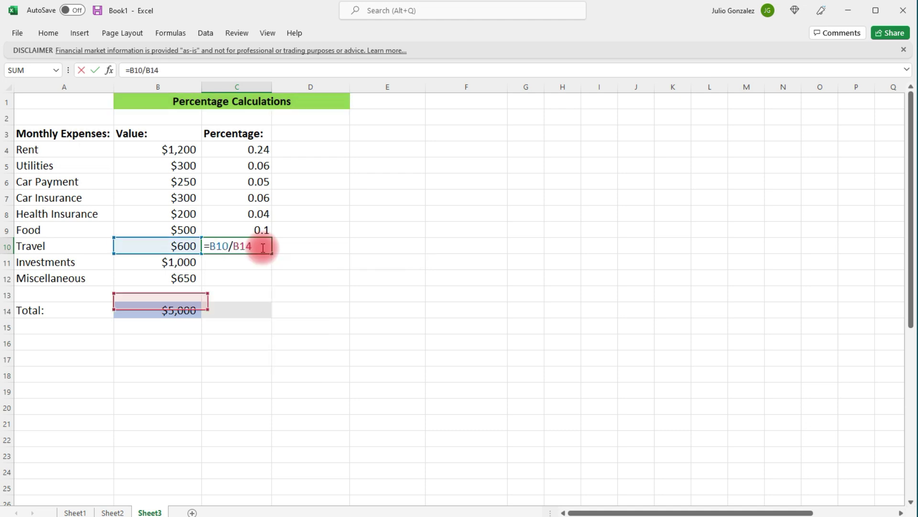
key("Return")
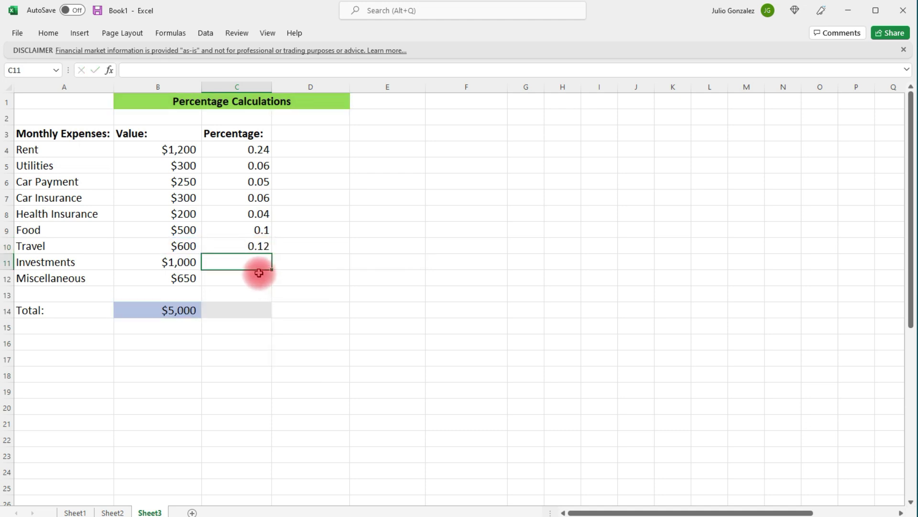
type("=B11")
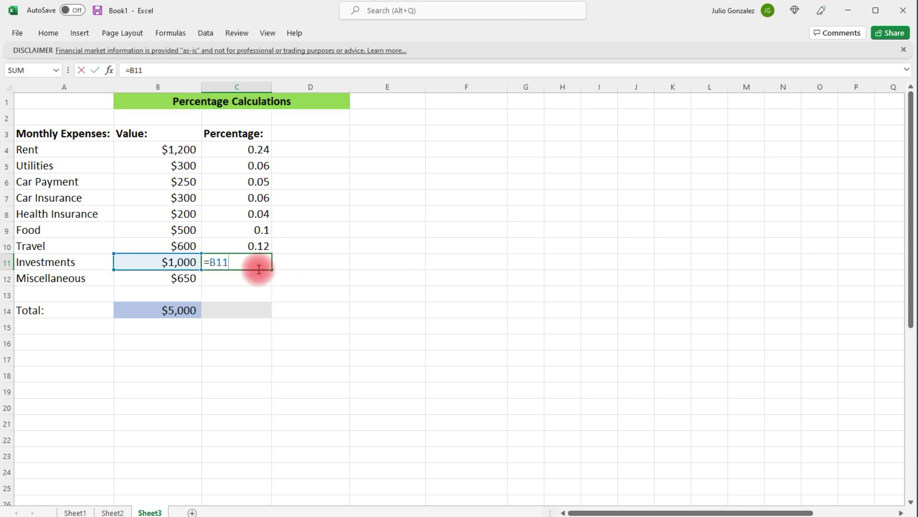
type("/B14")
key("Return")
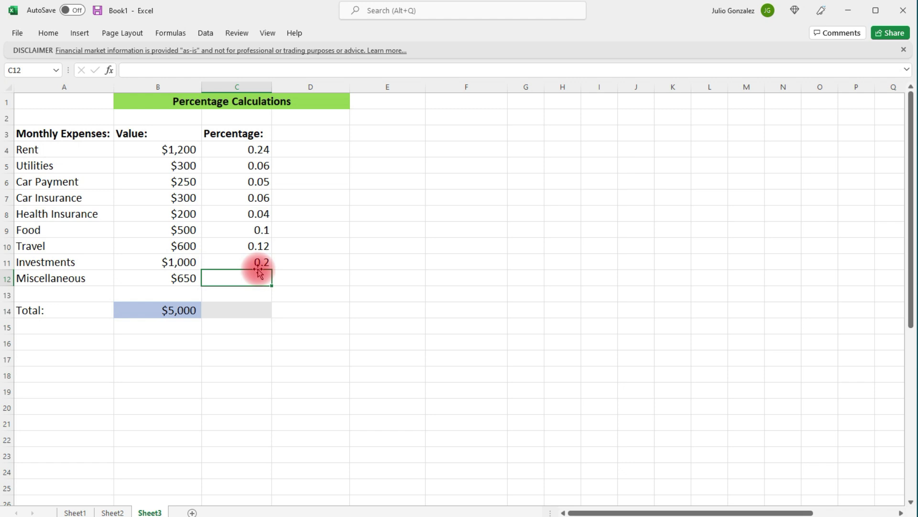
type("=B")
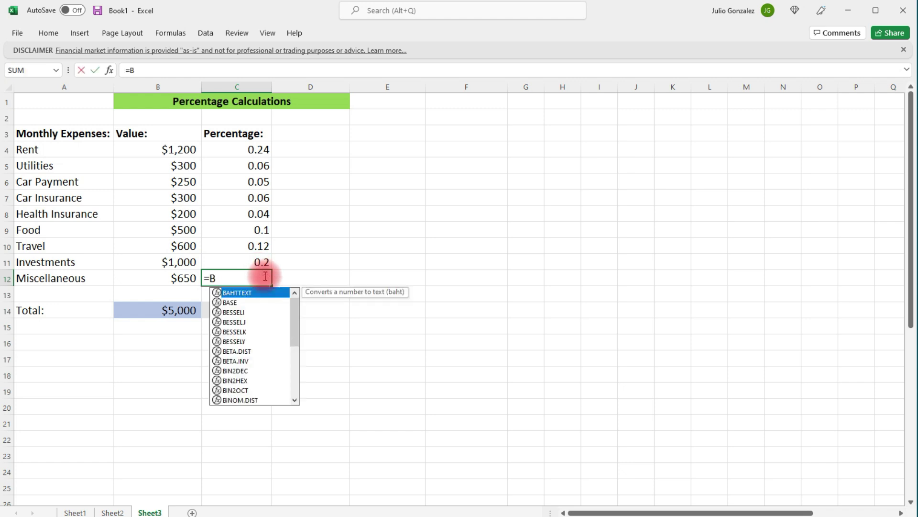
type("12/B14")
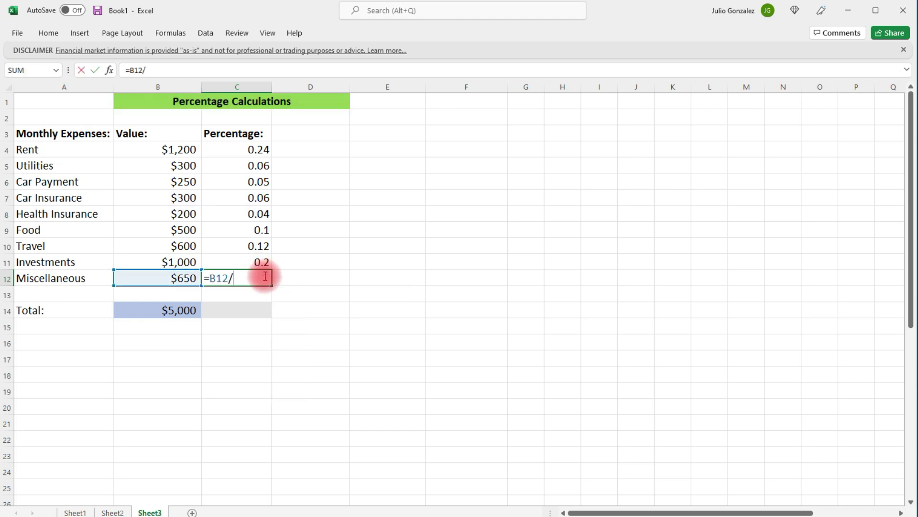
key("Return")
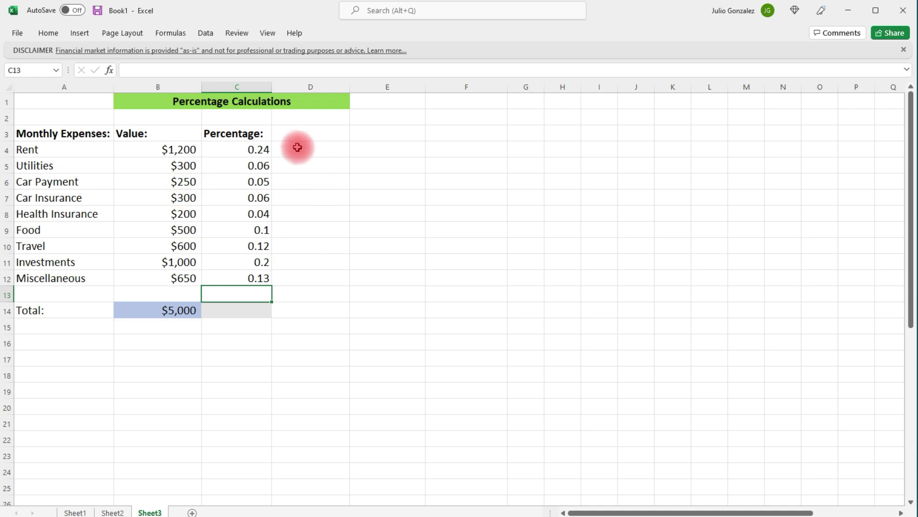
left_click_drag(250, 150, 250, 275)
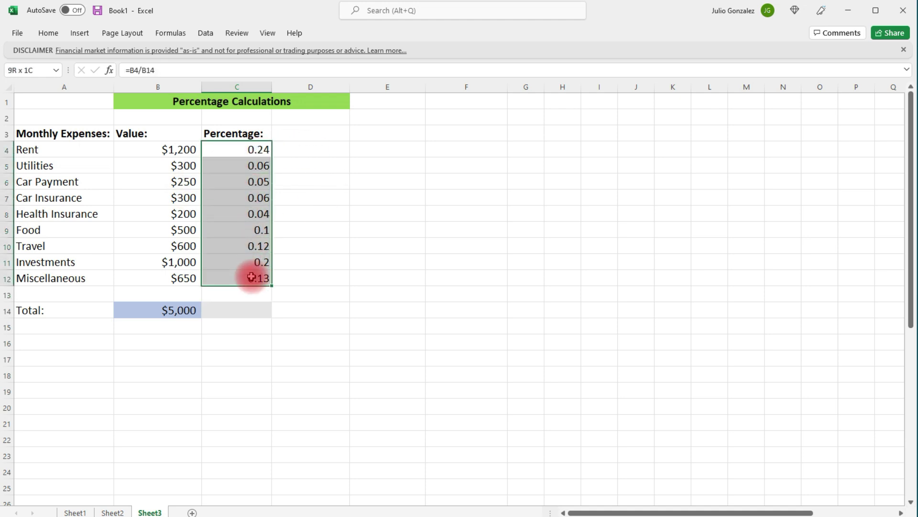
- Apply Percentage format to C4:C12, so Rent reads 24.00% and Miscellaneous 13.00%
left_click(47, 32)
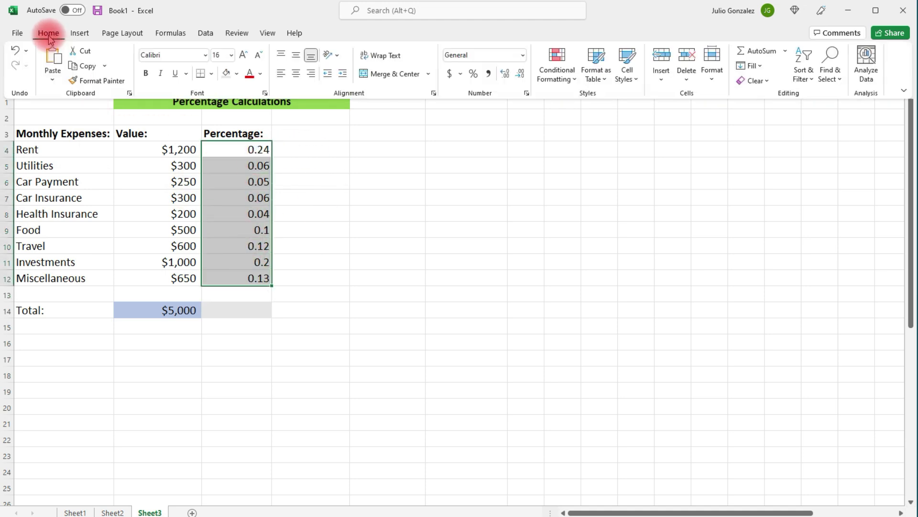
left_click(522, 55)
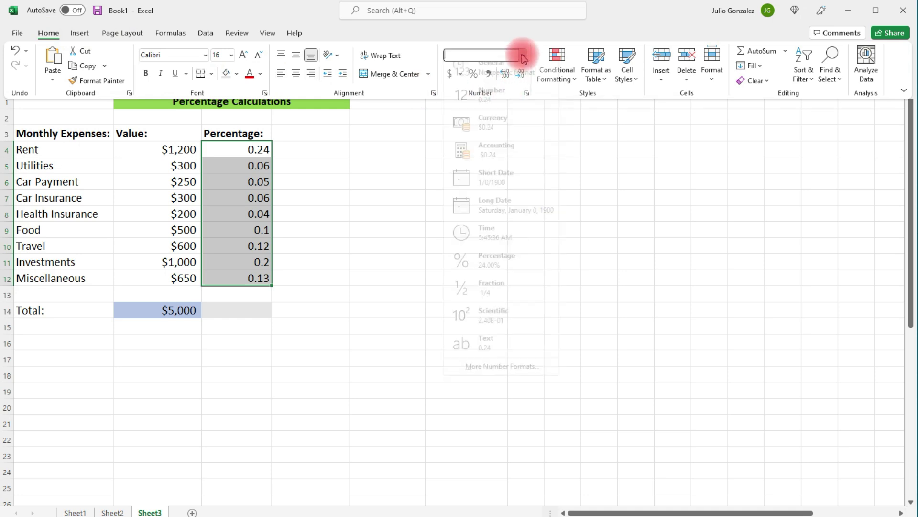
left_click(501, 269)
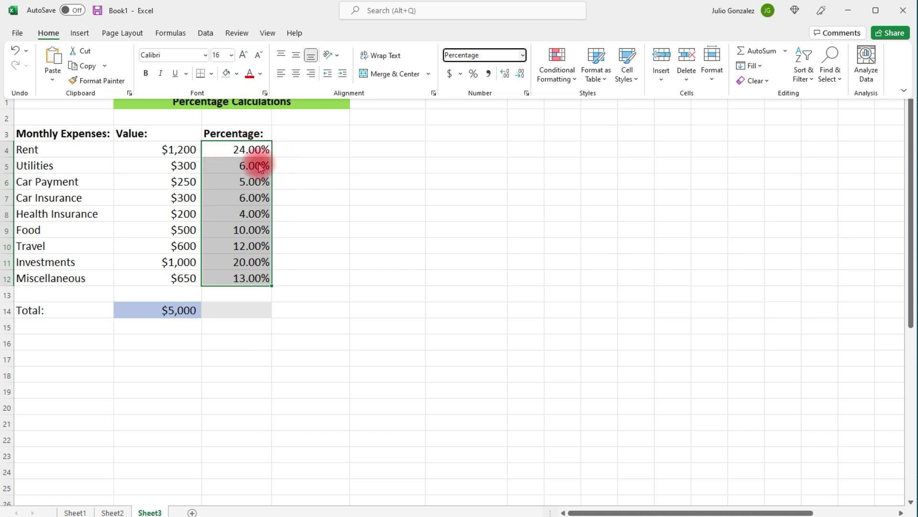
left_click(263, 309)
left_click(252, 311)
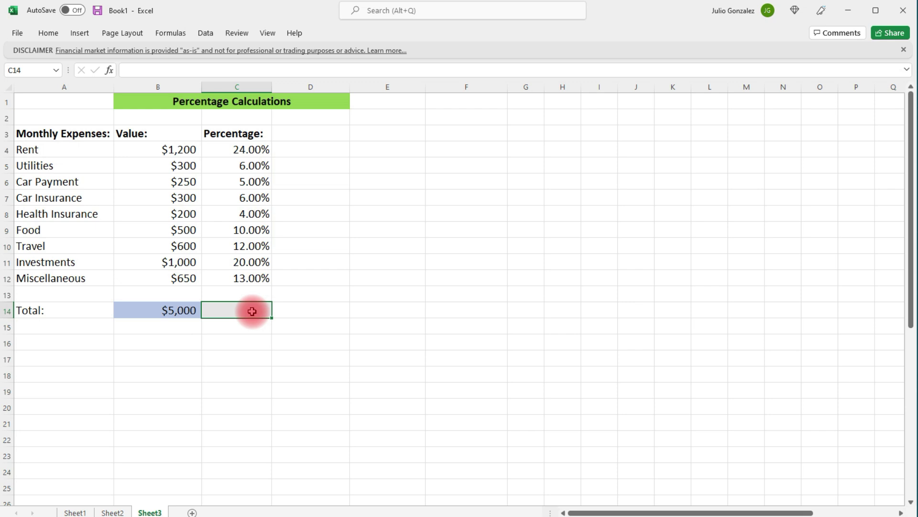
- Enter =SUM(C4:C12) in C14, giving a 100.00% total
type("=sum(")
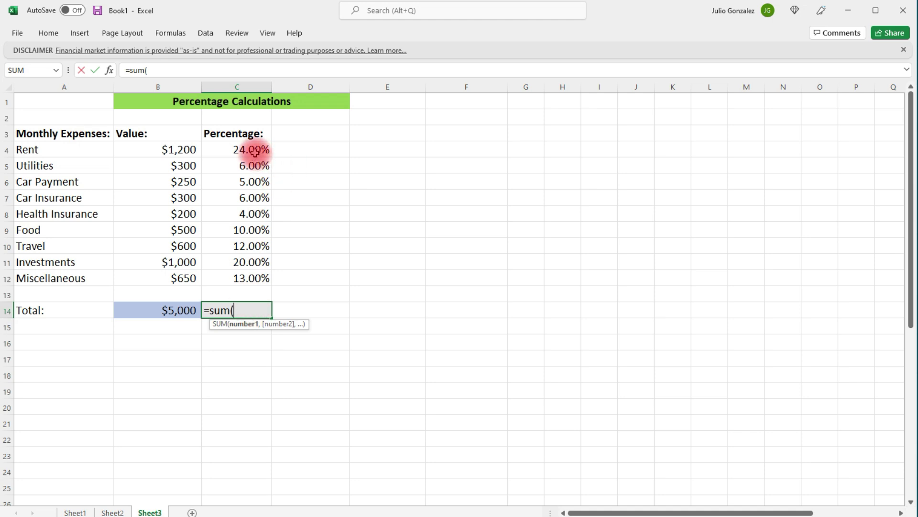
left_click_drag(256, 150, 261, 278)
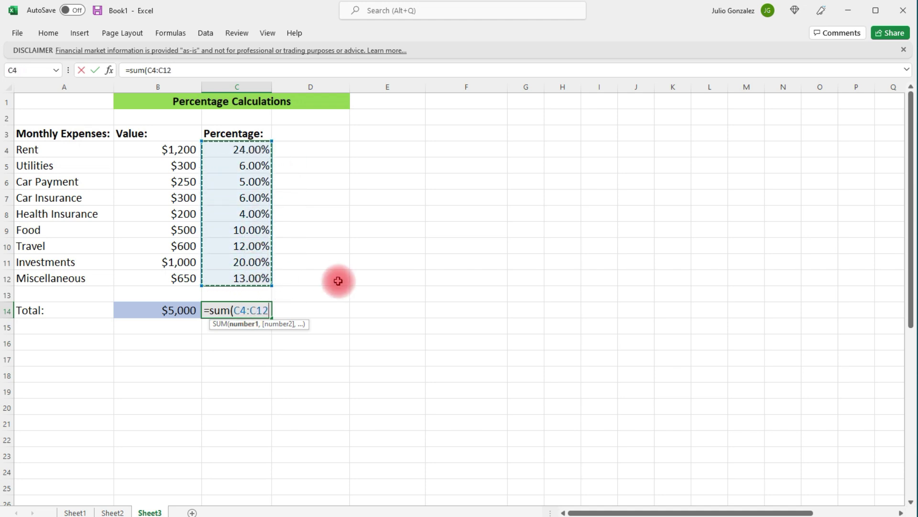
key("Return")
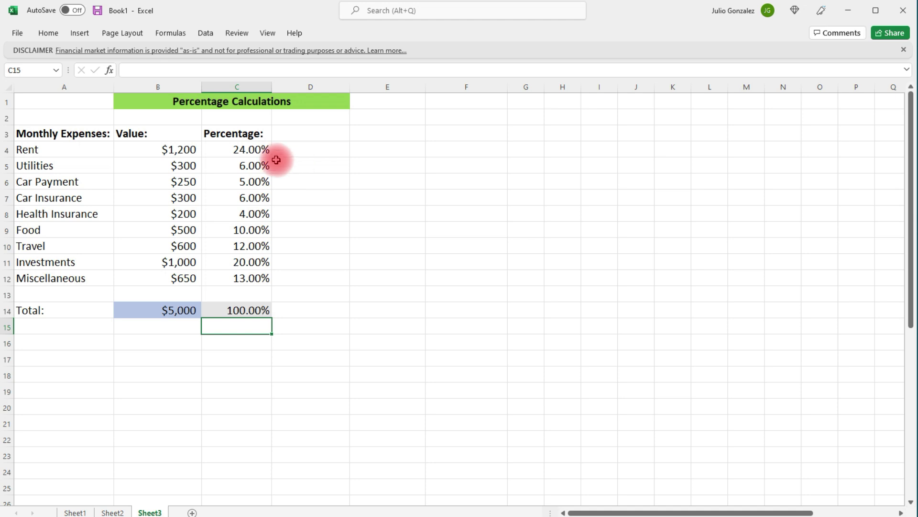
left_click(66, 182)
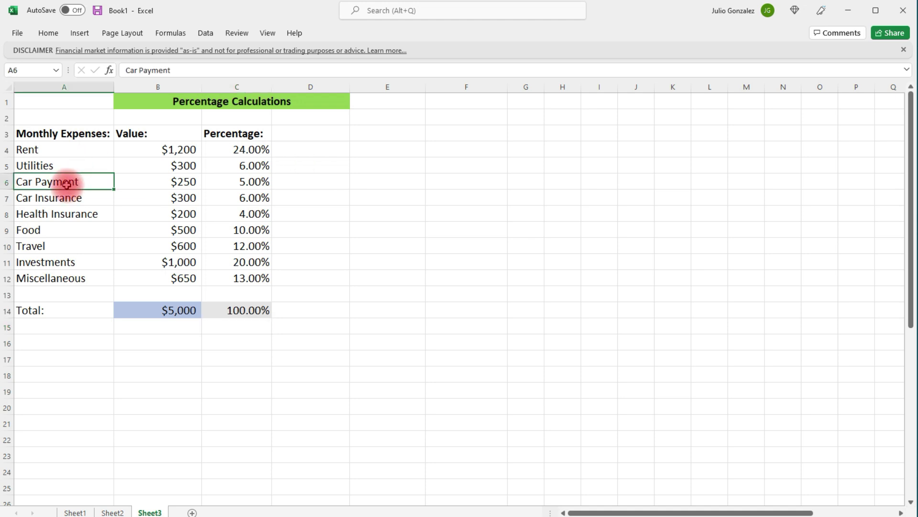
left_click(188, 182)
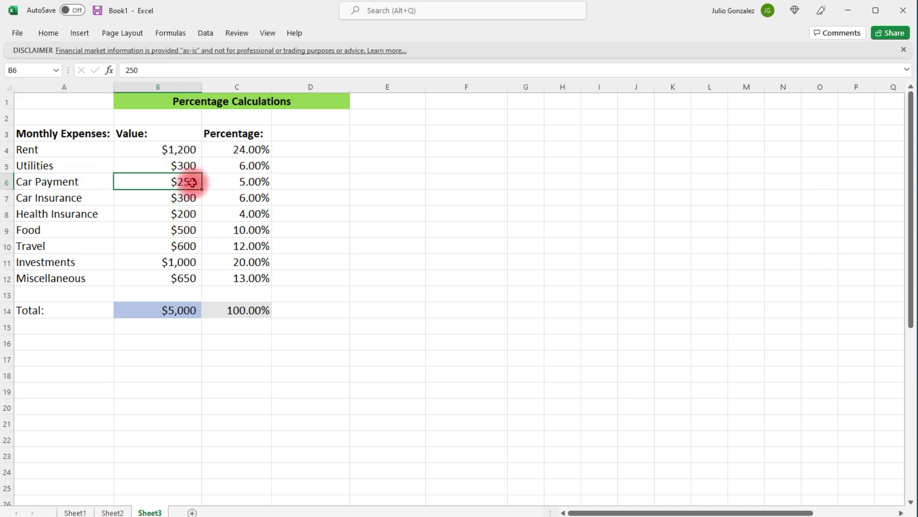
left_click(181, 310)
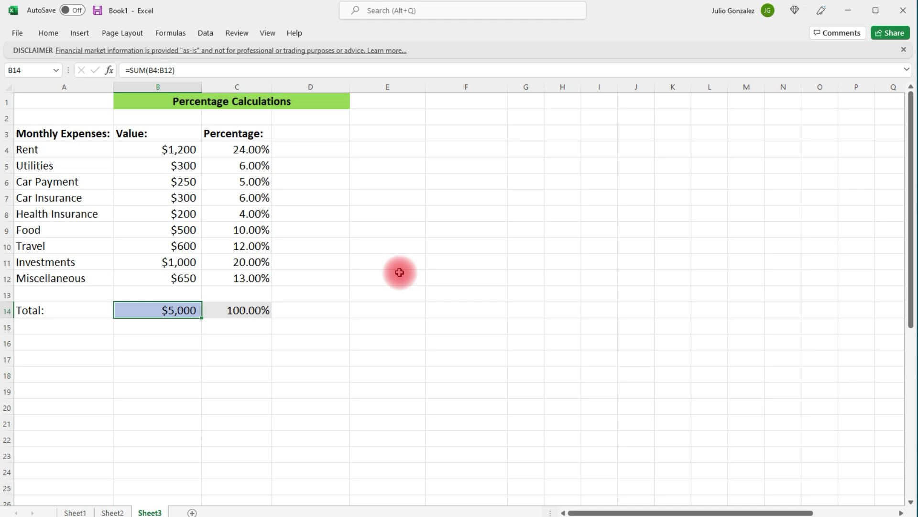
left_click(230, 149)
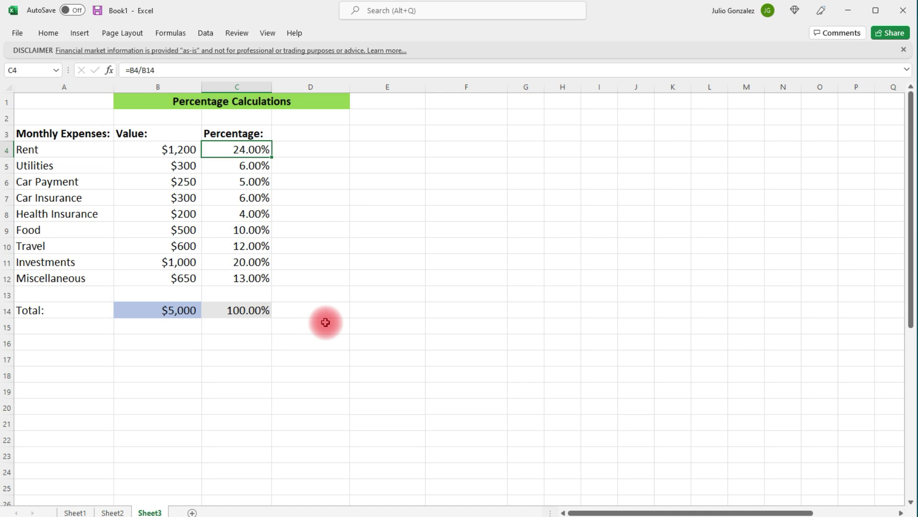
- Enter =B4/B14*100 in D4, showing 24, and compare it with C4's formula
left_click(302, 151)
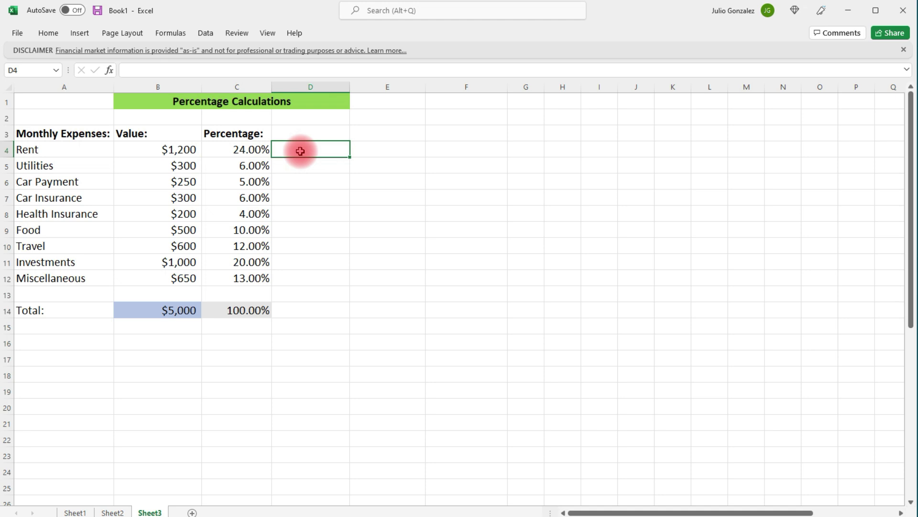
type("=B")
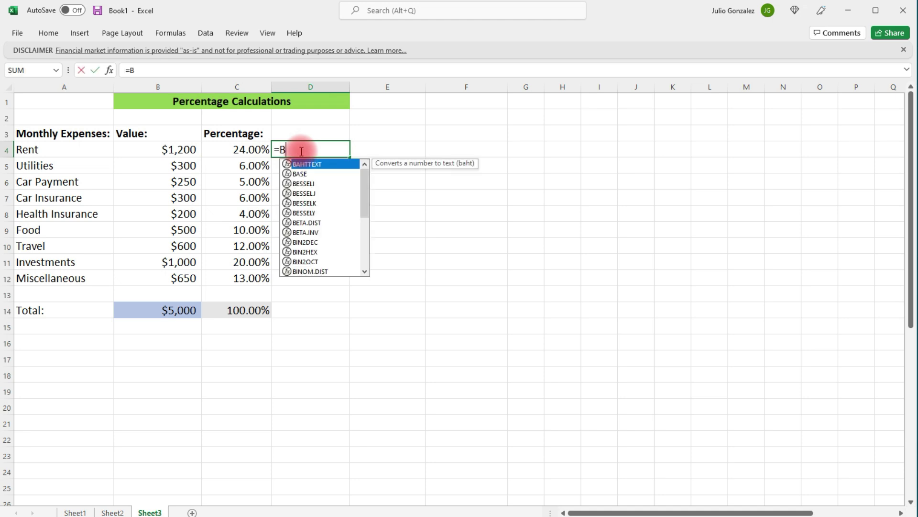
type("4/")
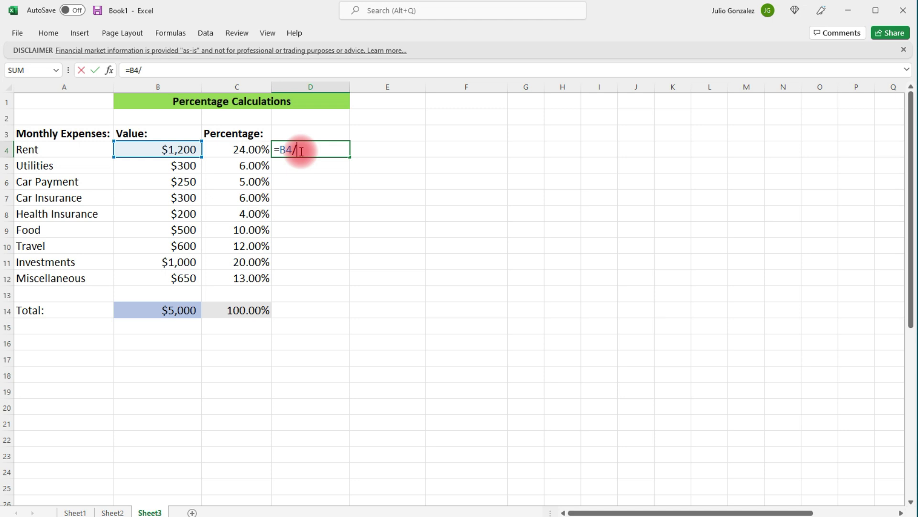
type("B14*")
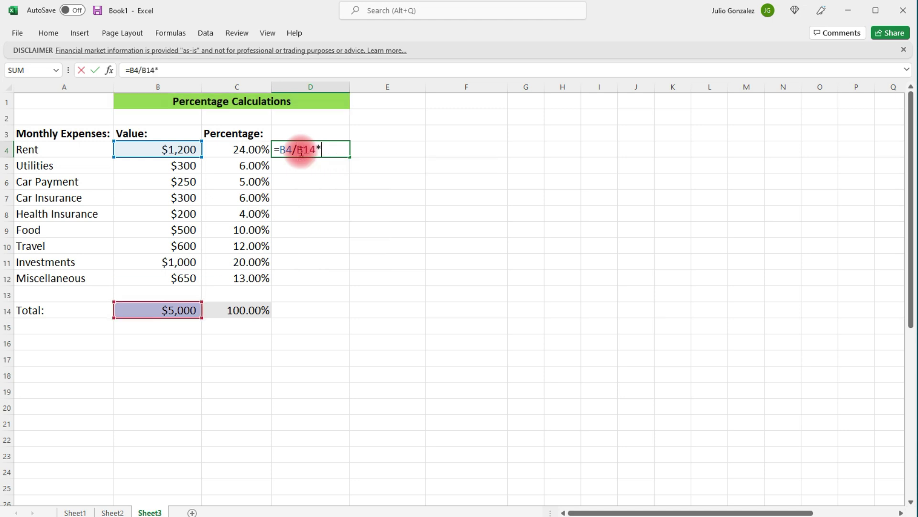
type("100")
key("Return")
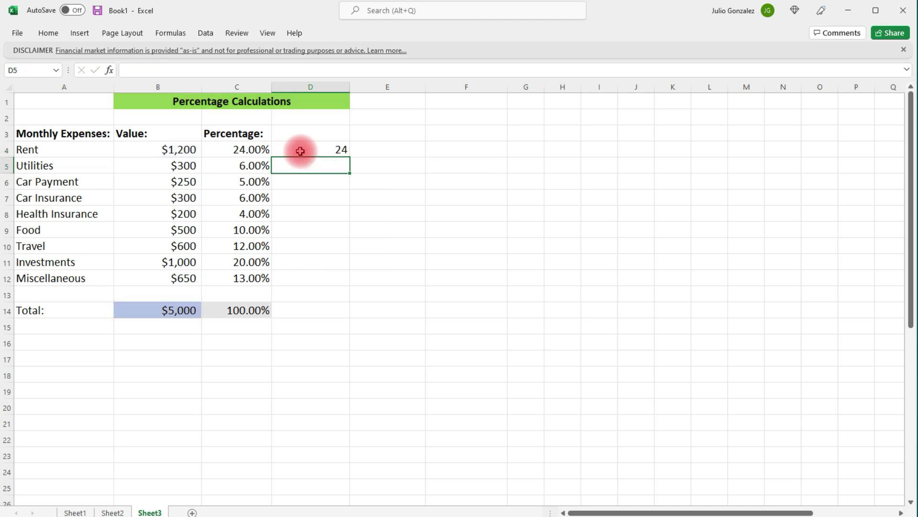
left_click(311, 150)
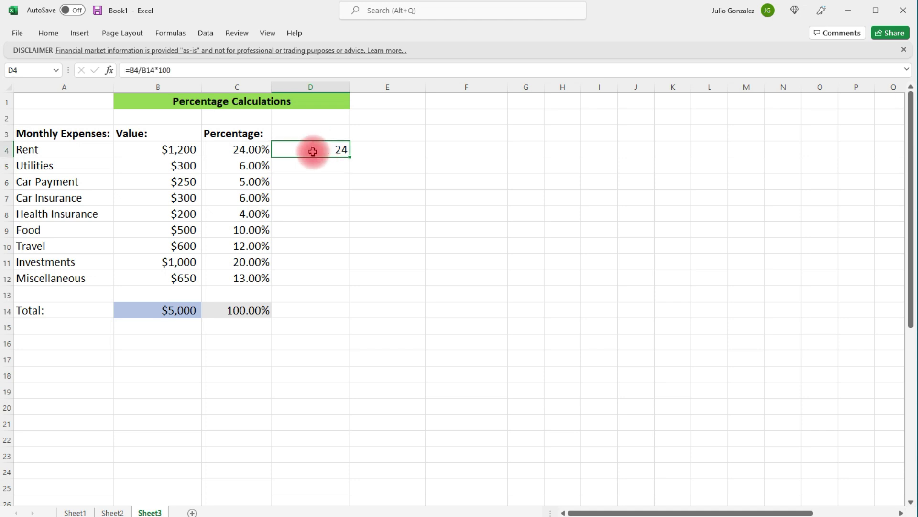
left_click(261, 150)
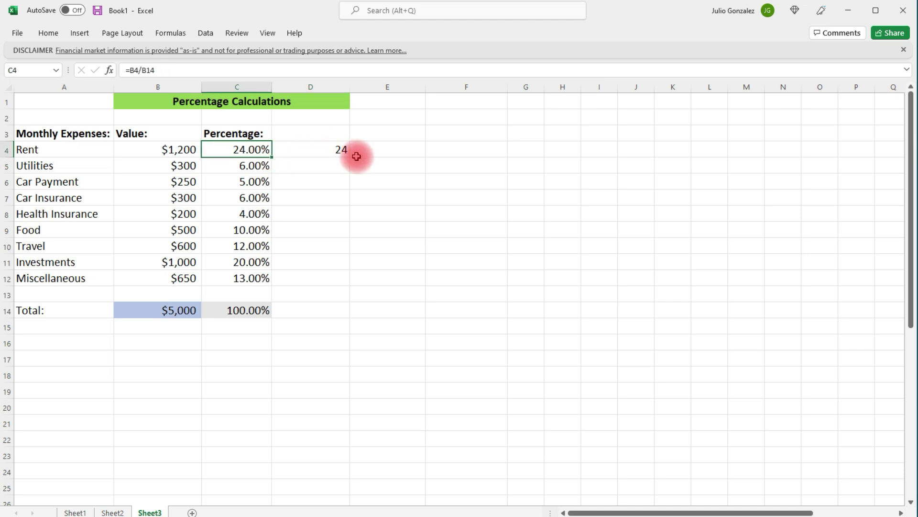
left_click(345, 150)
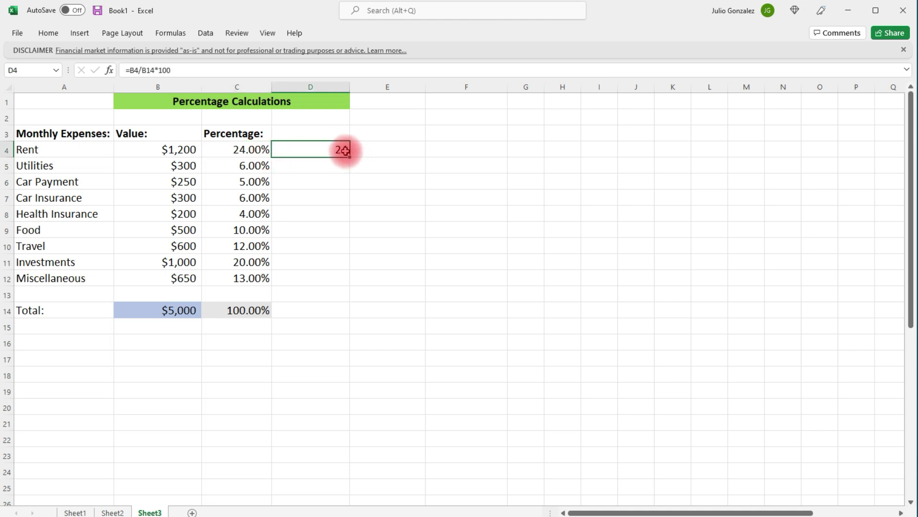
- Format D4 as Percentage, turning it into 2400.00% beside C4's 24.00%
left_click(48, 33)
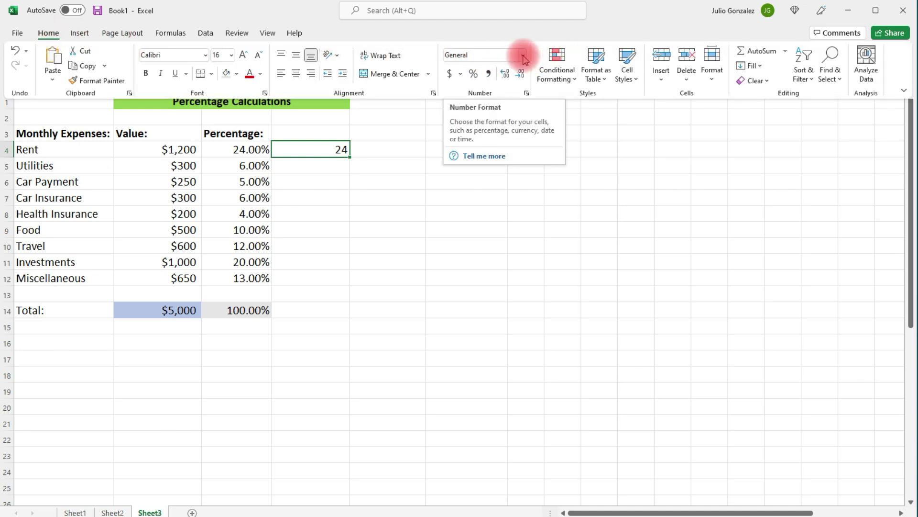
left_click(524, 58)
left_click(512, 279)
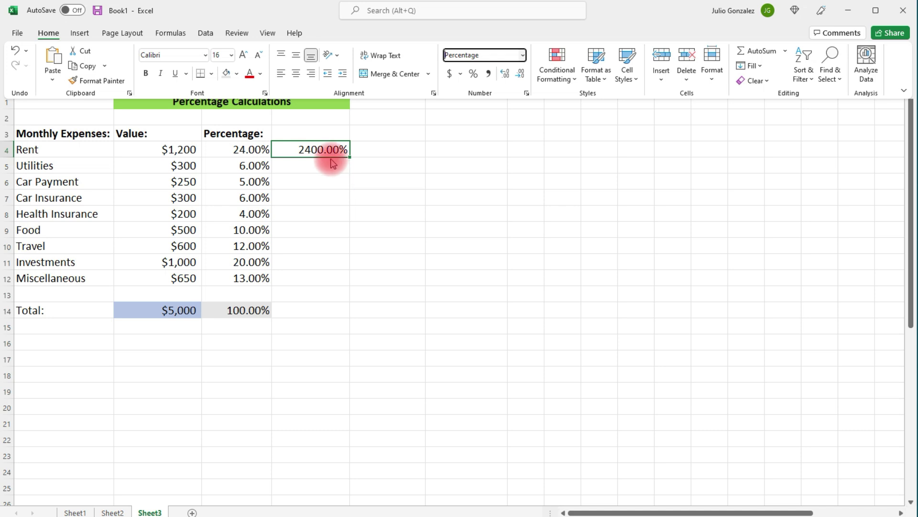
left_click(248, 150)
left_click(242, 149)
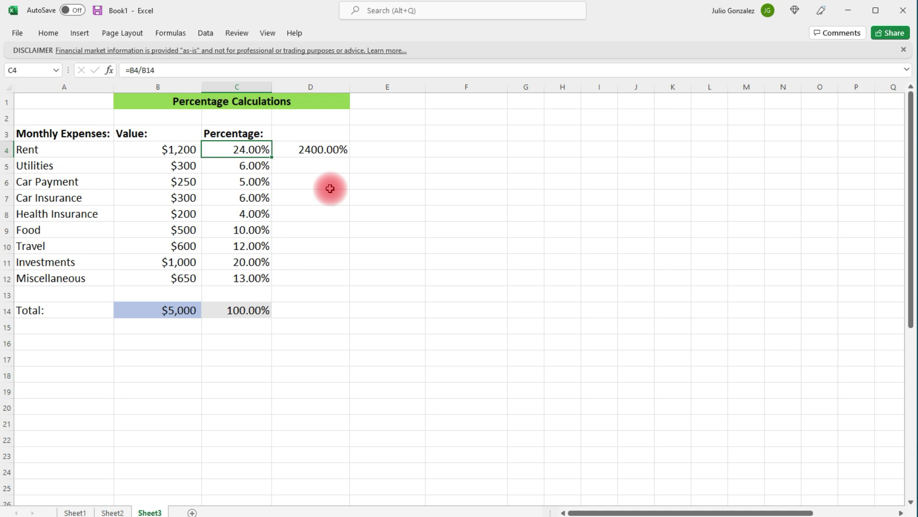
- Delete the incorrect 2400.00% result from D4
left_click(333, 149)
key("Delete")
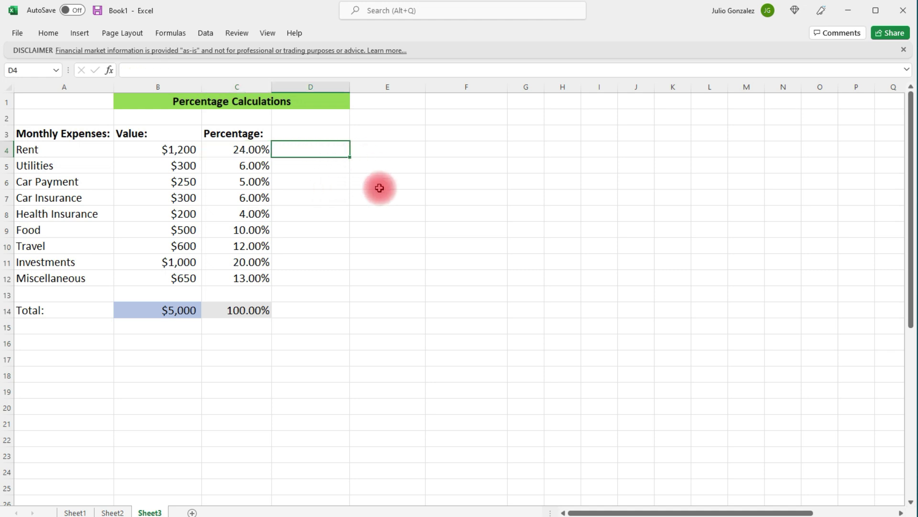